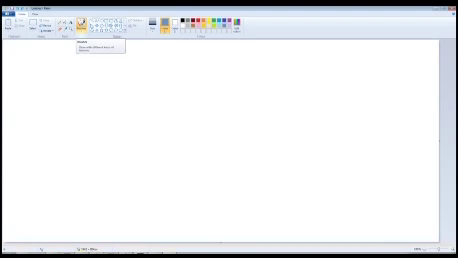
- Select the oil brush and paint a loose blue oval loop across the canvas centre
click(82, 28)
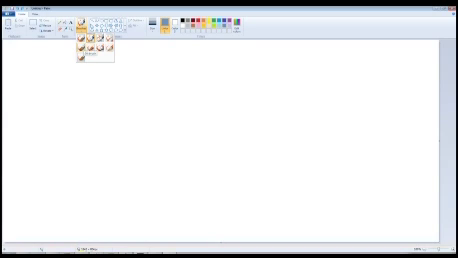
click(82, 50)
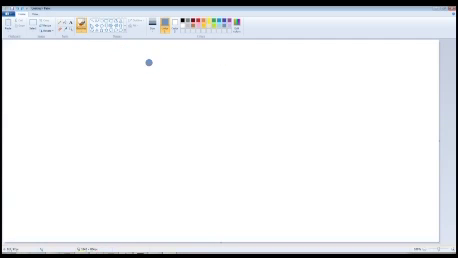
mouse_move(215, 104)
mouse_down()
mouse_move(240, 142)
mouse_move(220, 103)
mouse_move(216, 104)
mouse_up()
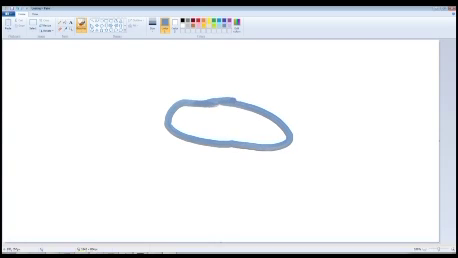
- Thicken the loop's lower and top edges and scribble blue oil-brush strokes inside it
mouse_move(288, 125)
mouse_down()
mouse_move(295, 148)
mouse_move(200, 150)
mouse_move(162, 128)
mouse_up()
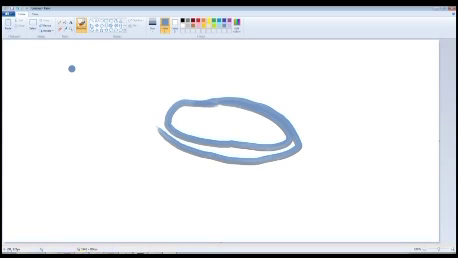
mouse_move(245, 108)
mouse_down()
mouse_move(180, 110)
mouse_move(290, 130)
mouse_up()
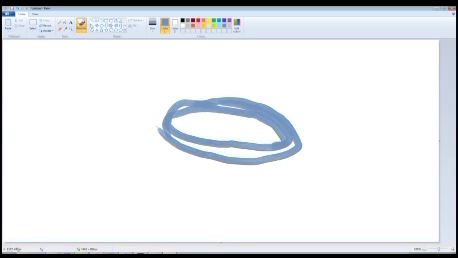
mouse_move(240, 118)
mouse_down()
mouse_move(172, 125)
mouse_move(250, 125)
mouse_up()
mouse_move(250, 125)
mouse_down()
mouse_move(197, 131)
mouse_move(275, 140)
mouse_move(190, 132)
mouse_move(260, 128)
mouse_up()
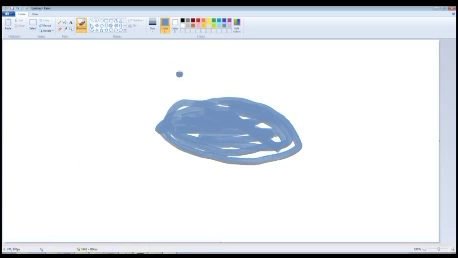
- Draw a thin pen-brush diagonal line above the blob, then switch to Audacity
click(83, 33)
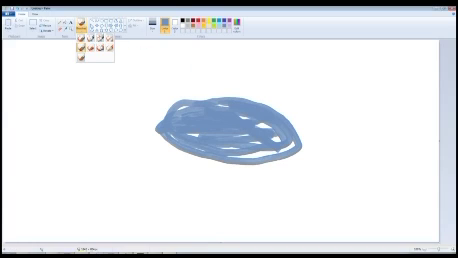
click(92, 48)
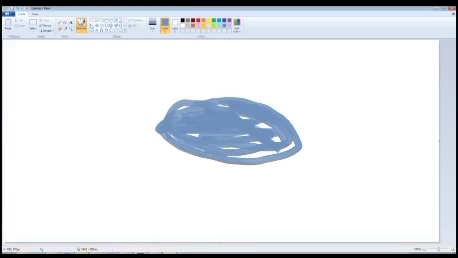
drag(95, 102, 169, 71)
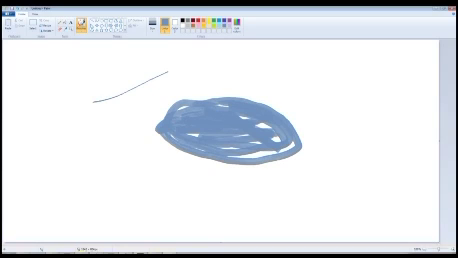
key(alt+Tab)
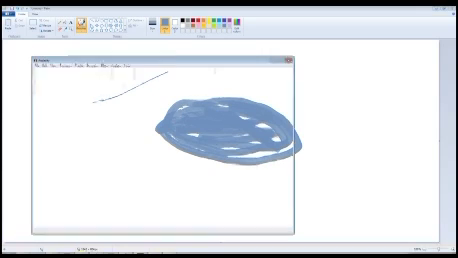